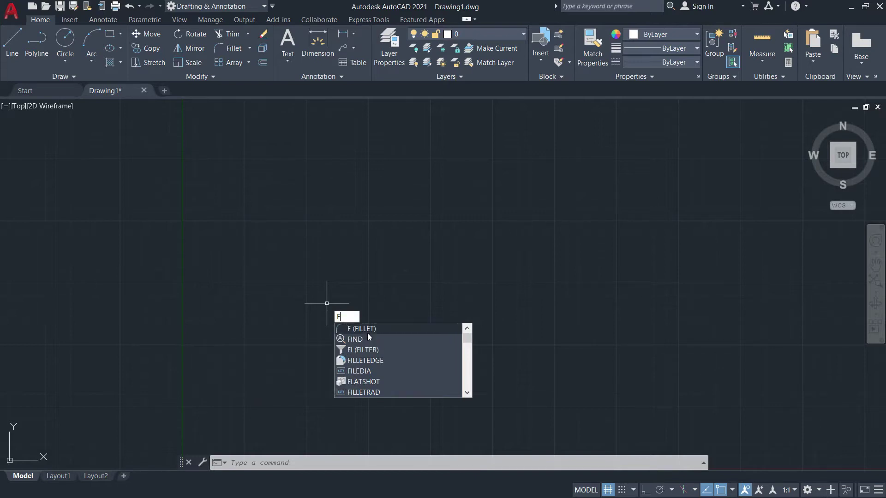
With Ortho on, draw a horizontal line and a separate vertical line to its lower right
key("Escape")
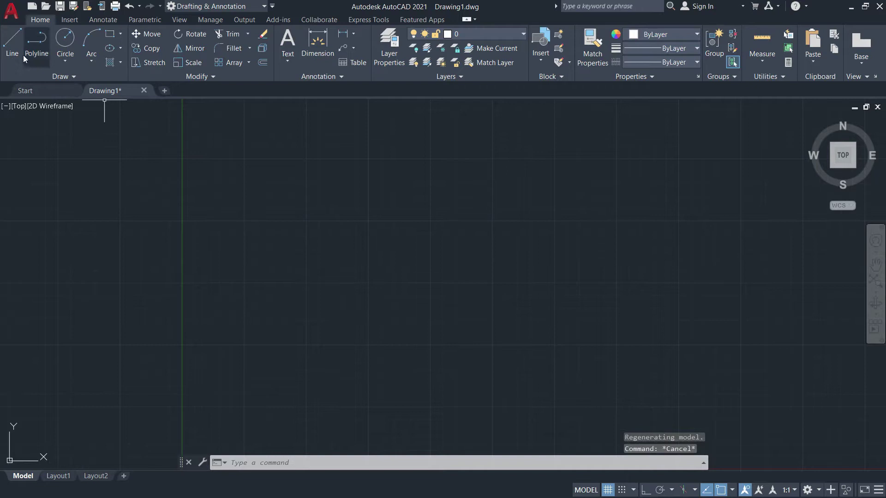
left_click(12, 41)
left_click(226, 161)
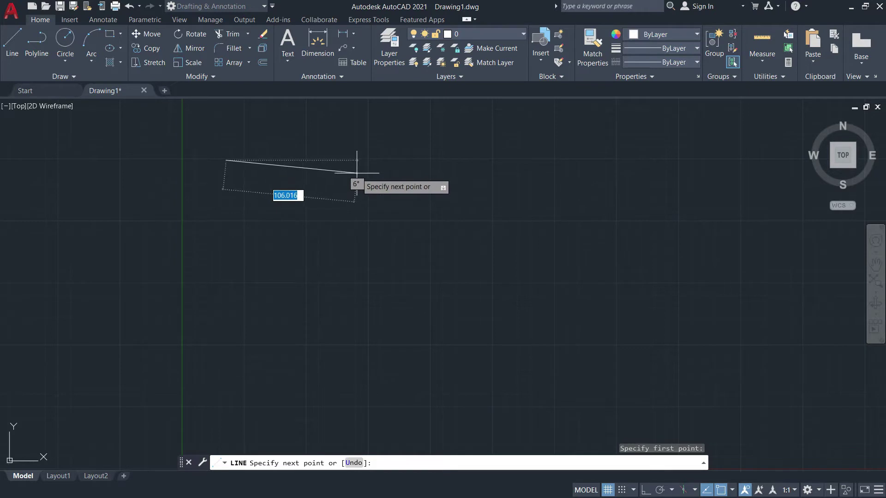
key("F8")
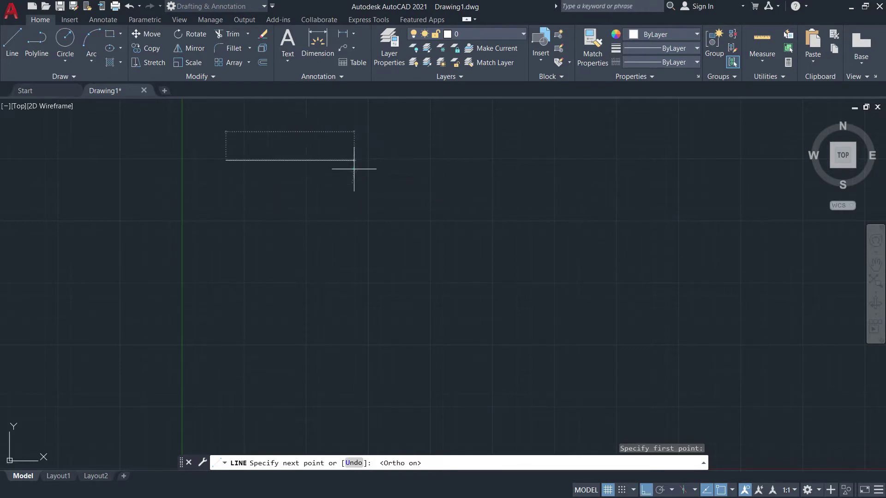
left_click(356, 174)
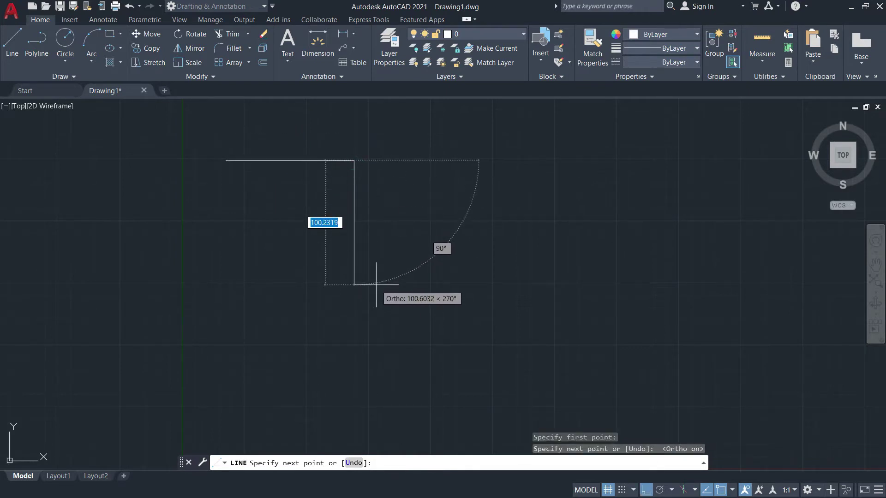
key("Return")
key("Return")
left_click(398, 168)
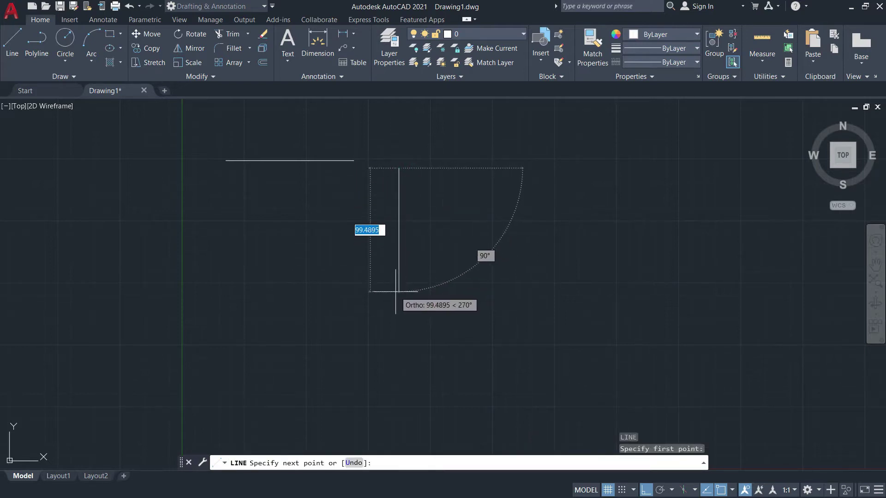
left_click(396, 292)
key("Return")
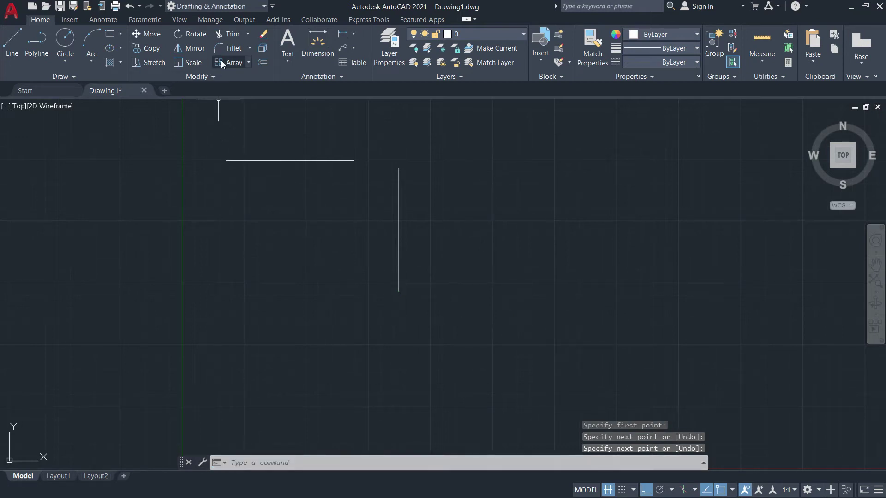
Fillet the vertical and horizontal lines at radius 0 into a sharp square corner
middle_click_drag(263, 180, 231, 212)
scroll(232, 212, "down", 2)
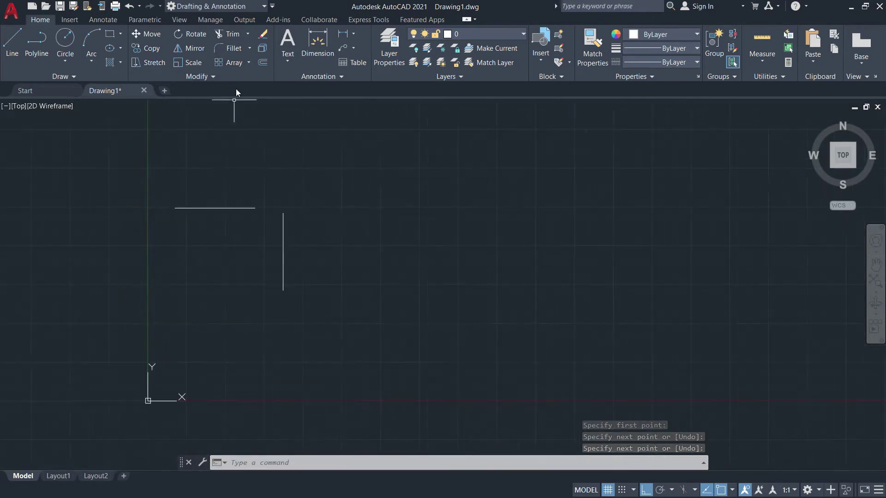
left_click(231, 50)
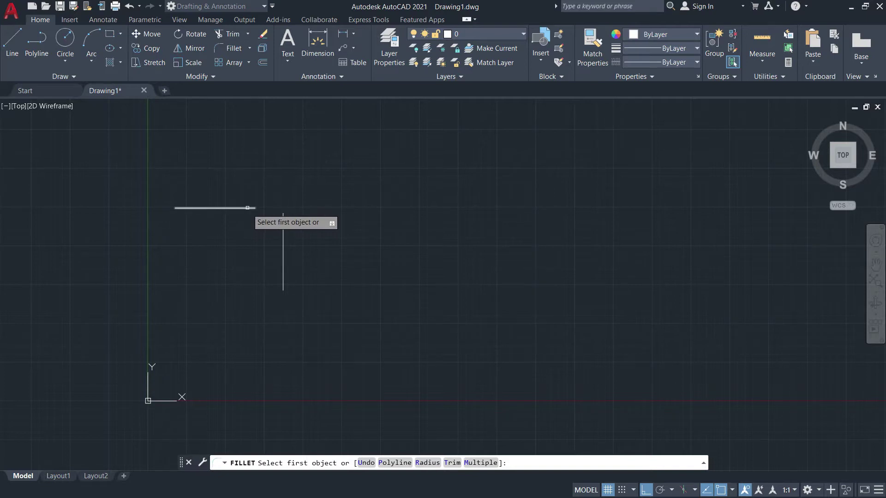
scroll(254, 237, "up", 3)
mouse_move(258, 239)
middle_mouse_down()
mouse_move(303, 277)
mouse_move(341, 273)
middle_mouse_up()
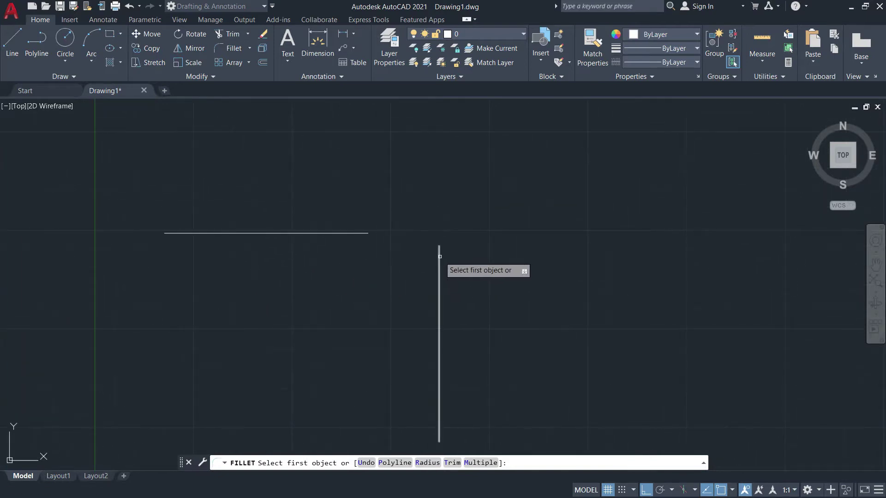
left_click(439, 257)
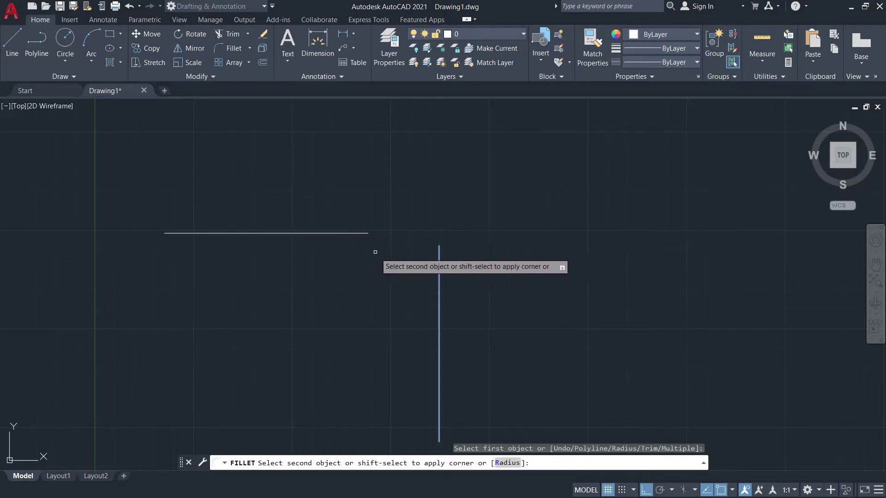
left_click(357, 234)
middle_click_drag(379, 302, 393, 279)
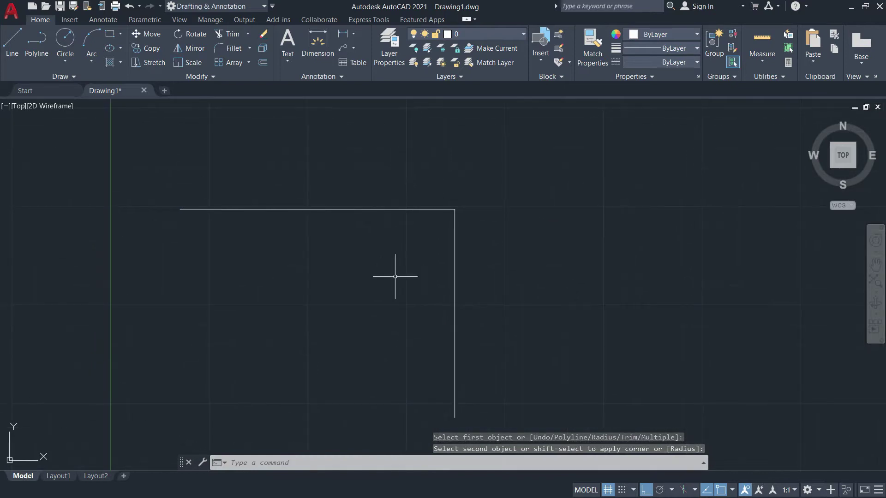
key("ctrl+z")
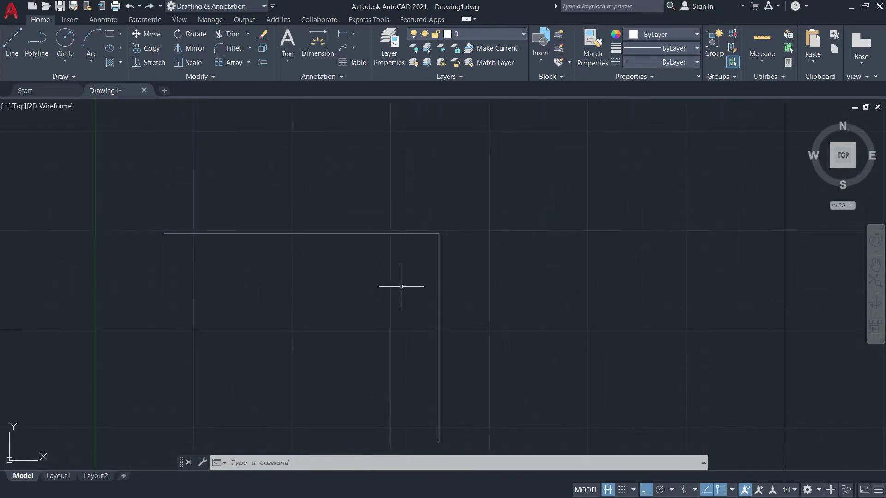
Undo the sharp-corner fillet and draw a new horizontal line
key("Return")
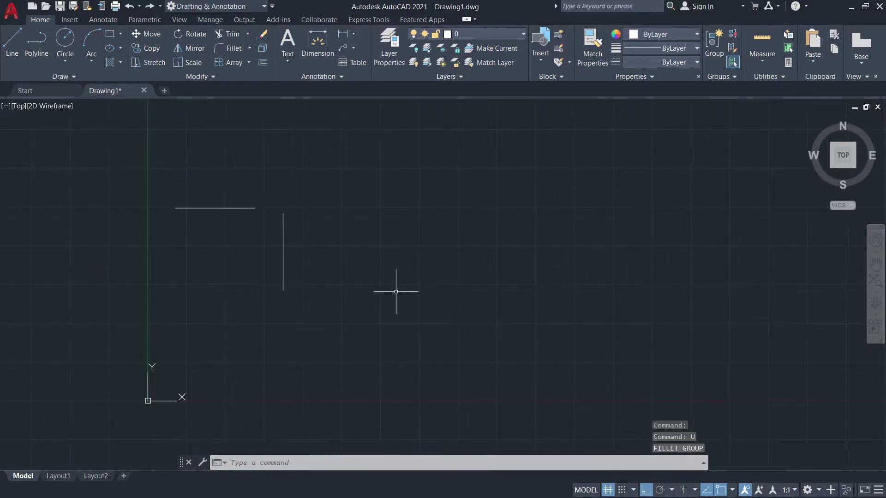
left_click(13, 45)
left_click(353, 174)
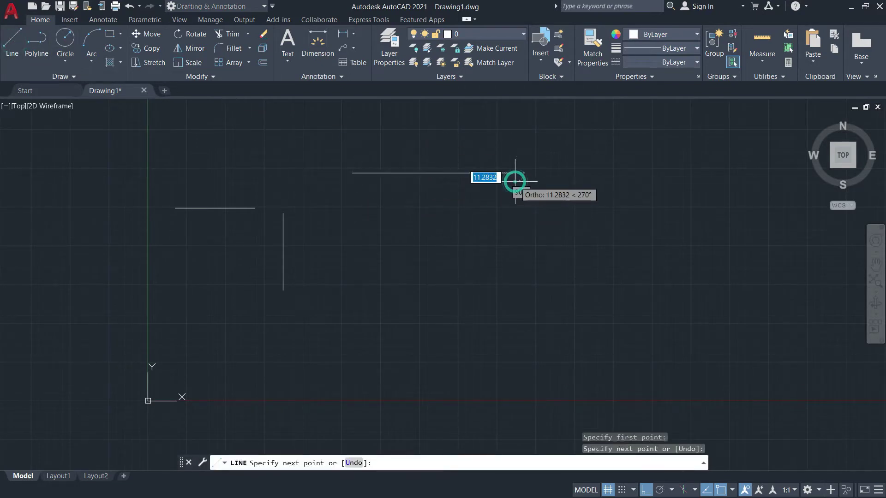
left_click(513, 190)
key("Return")
key("Return")
With Ortho off, draw a long diagonal line crossing the new horizontal line
left_click(557, 302)
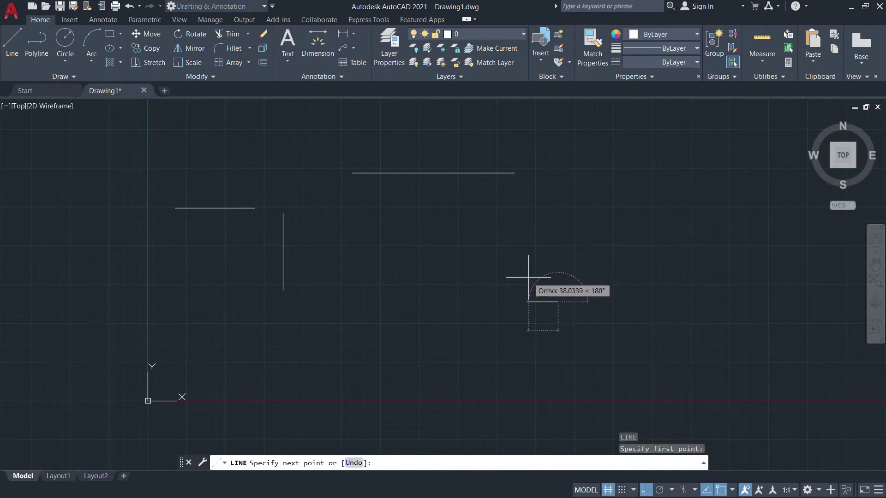
key("F8")
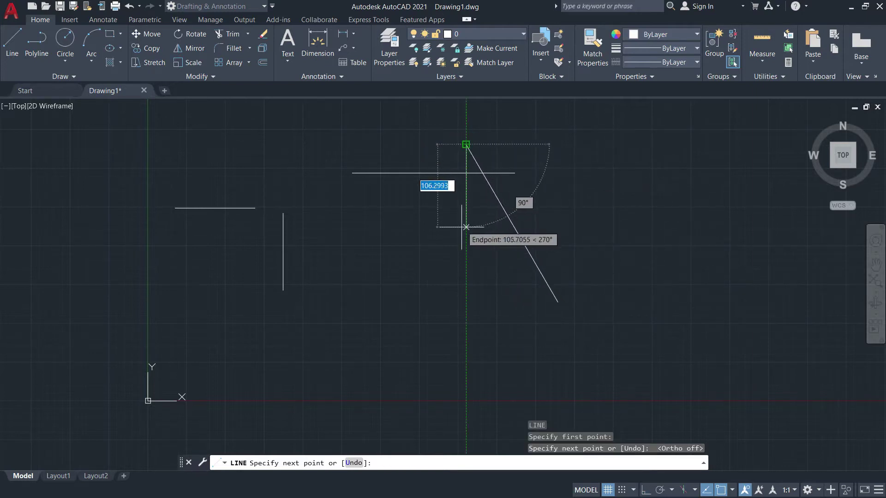
key("Return")
scroll(527, 258, "up", 2)
scroll(526, 257, "up", 2)
middle_click_drag(475, 261, 450, 263)
Start FILLET with F and pick the horizontal crossing line as the first object
type("F")
key("Return")
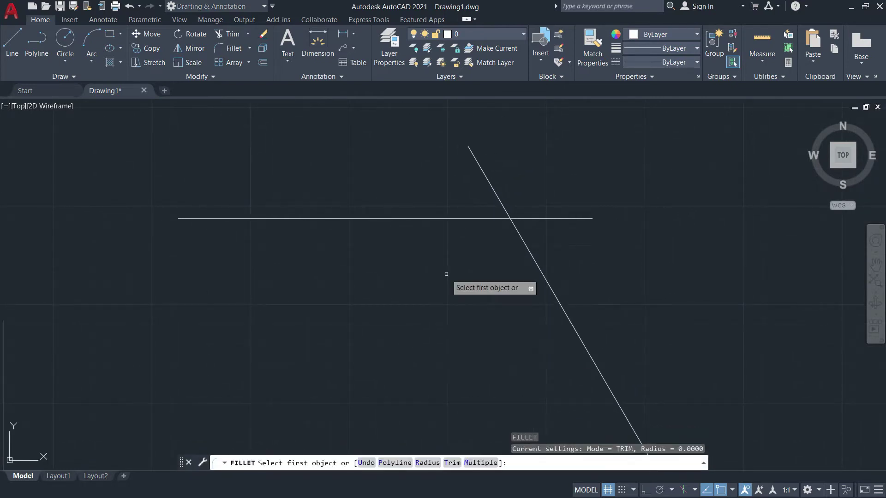
mouse_move(478, 243)
middle_mouse_down()
mouse_move(467, 207)
mouse_move(436, 228)
middle_mouse_up()
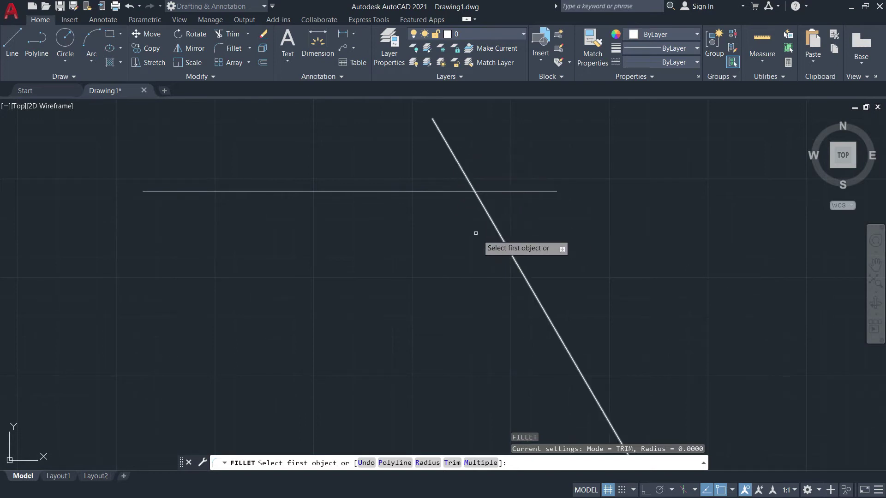
left_click(433, 191)
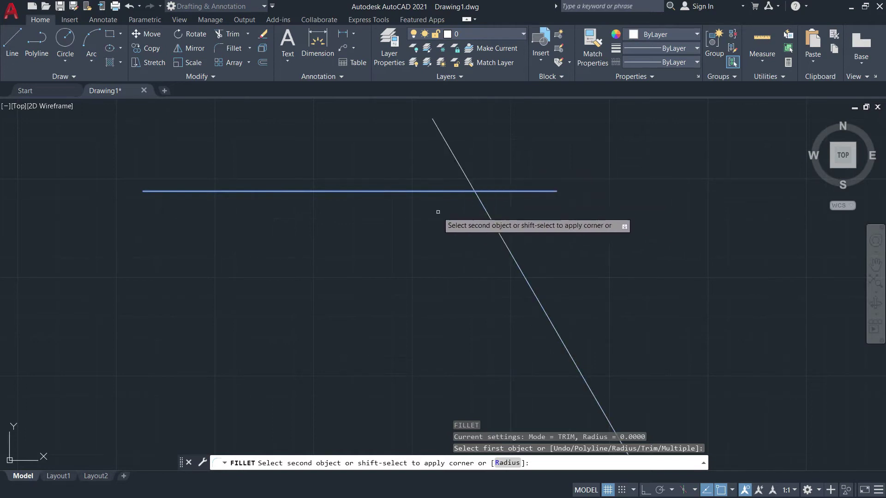
left_click(498, 232)
middle_click_drag(451, 259, 348, 227)
scroll(397, 231, "down", 3)
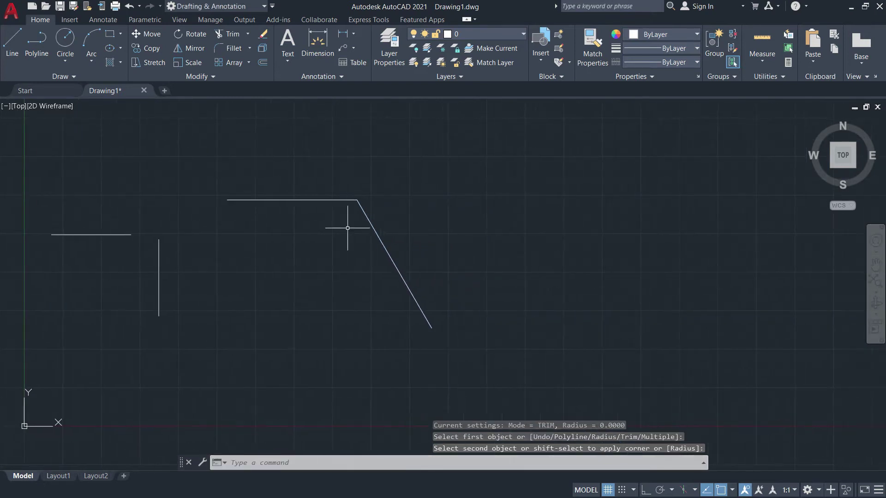
key("Return")
type("u")
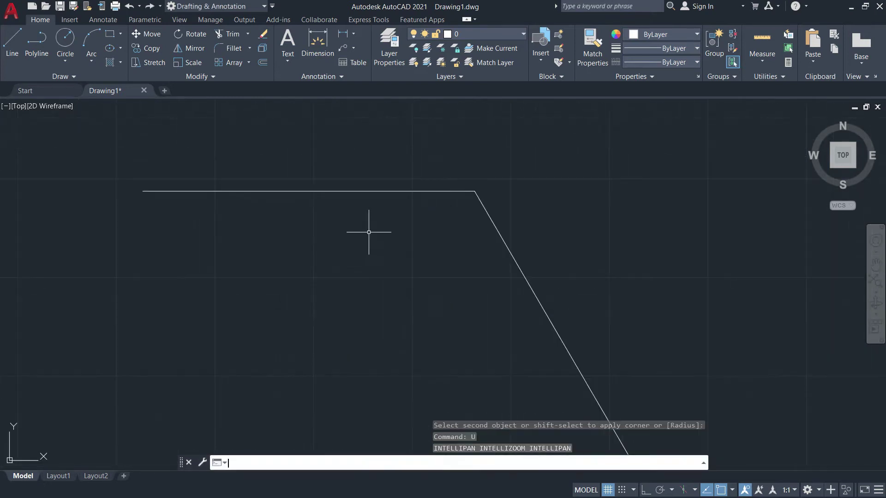
key("Return")
left_click(228, 48)
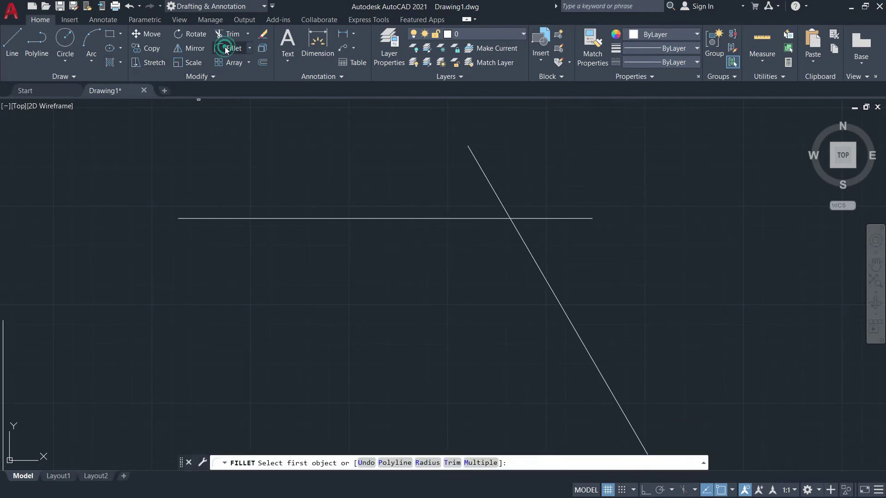
middle_click_drag(431, 255, 318, 228)
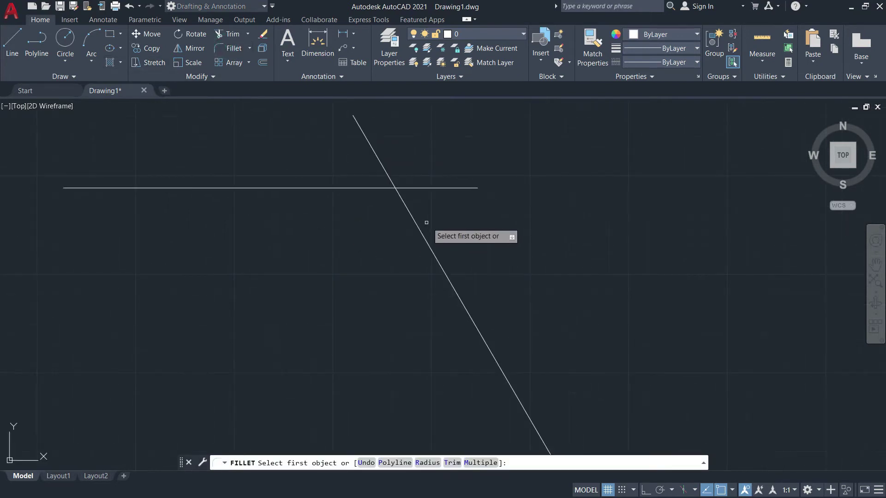
left_click(410, 214)
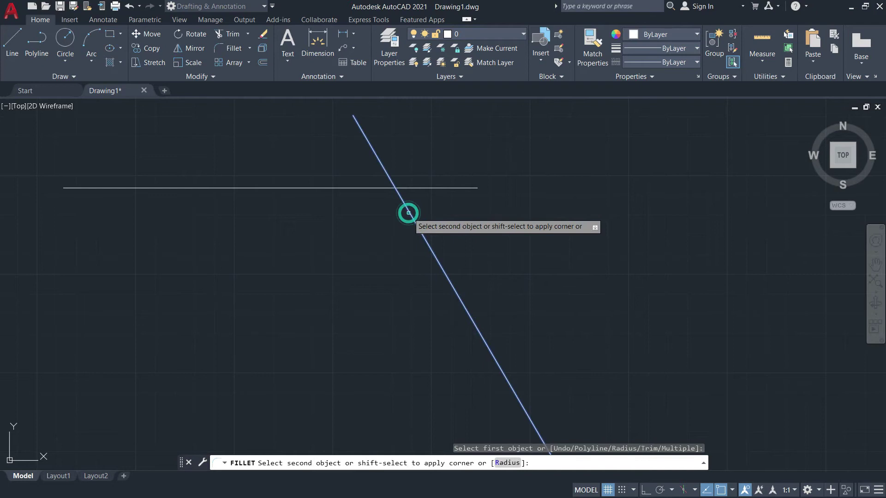
left_click(421, 187)
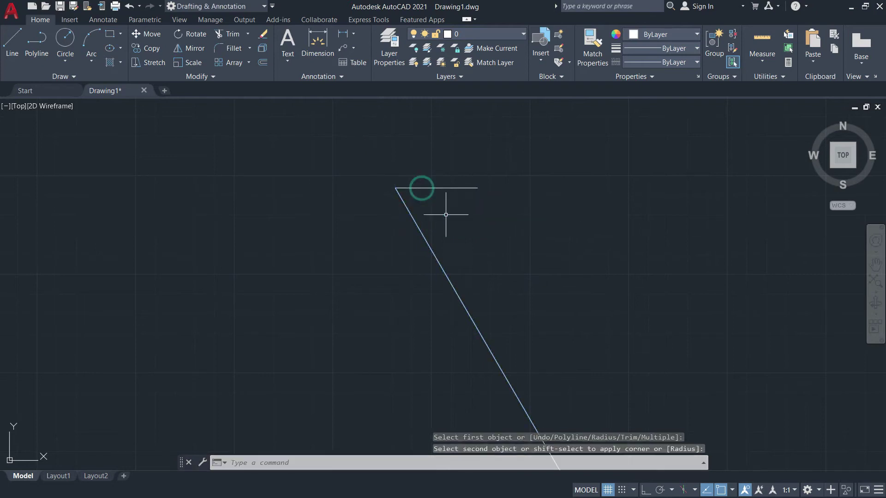
middle_click_drag(470, 238, 444, 224)
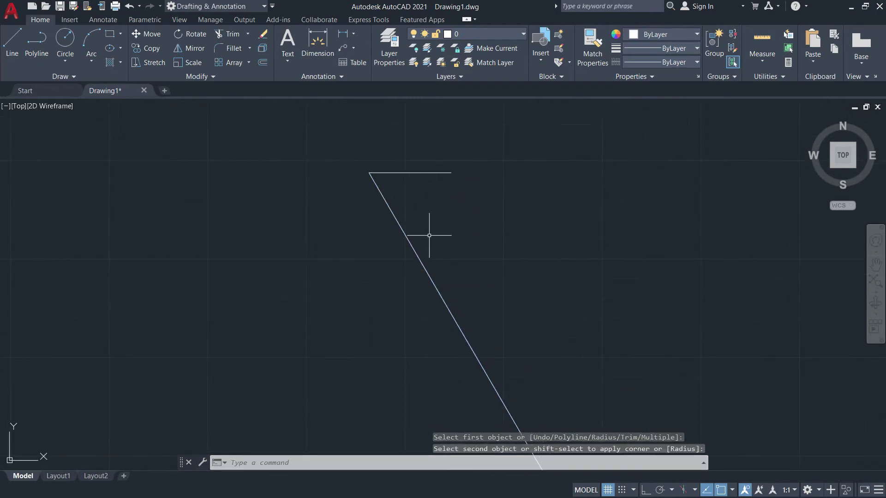
key("Return")
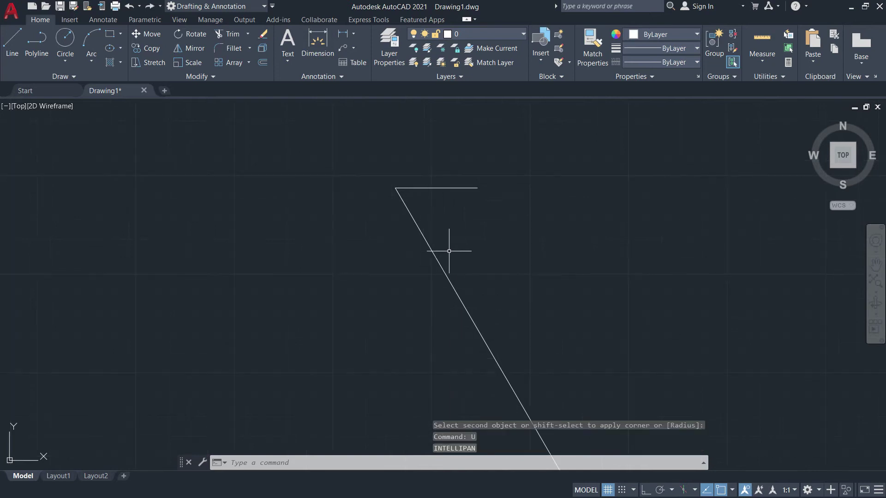
type("u")
key("Return")
middle_click_drag(449, 247, 376, 244)
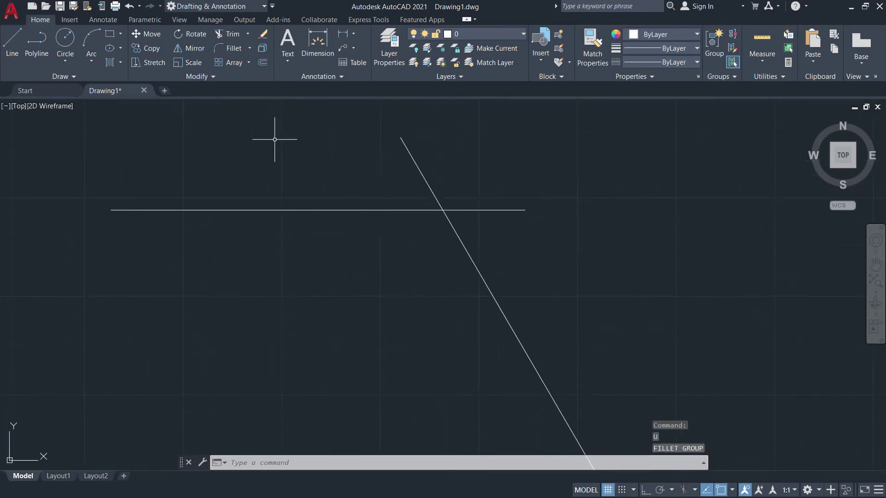
Fillet the slanted and horizontal lines into a trimmed sharp zero-radius corner
left_click(231, 48)
left_click(457, 238)
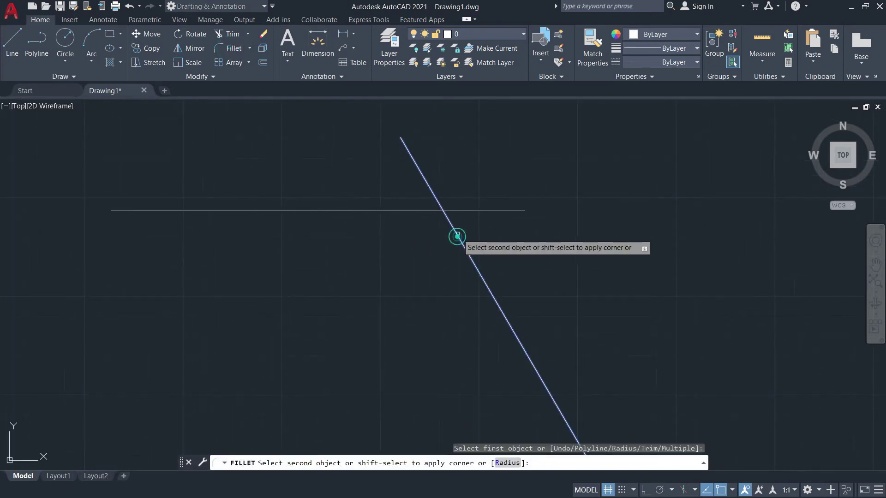
left_click(466, 210)
scroll(438, 233, "down", 3)
middle_click_drag(439, 233, 469, 204)
scroll(420, 243, "up", 3)
Rerun Fillet and begin entering its Radius option with R
mouse_move(420, 243)
middle_mouse_down()
mouse_move(607, 337)
mouse_move(476, 390)
mouse_move(397, 332)
mouse_move(461, 264)
middle_mouse_up()
scroll(454, 263, "down", 3)
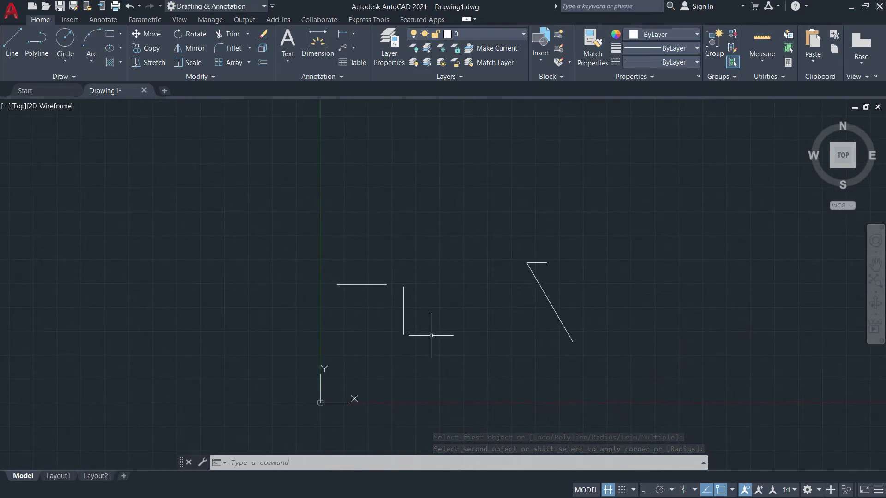
middle_click_drag(421, 280, 426, 239)
scroll(424, 244, "up", 2)
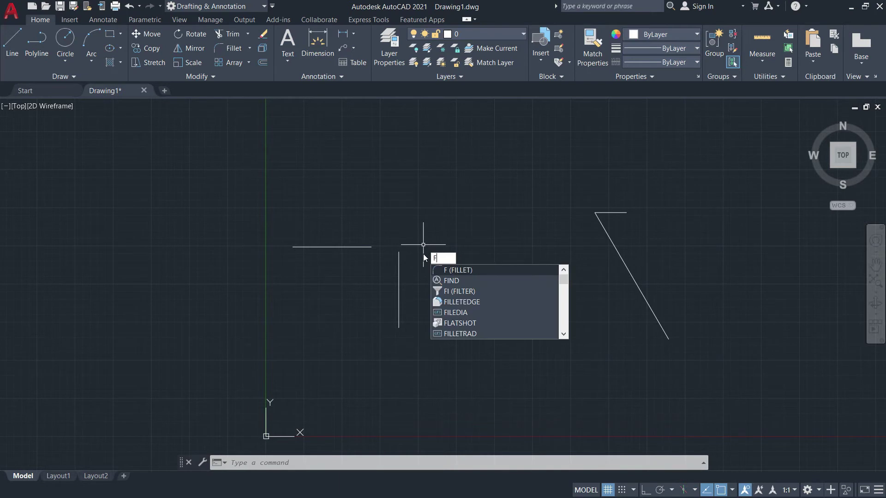
key("Return")
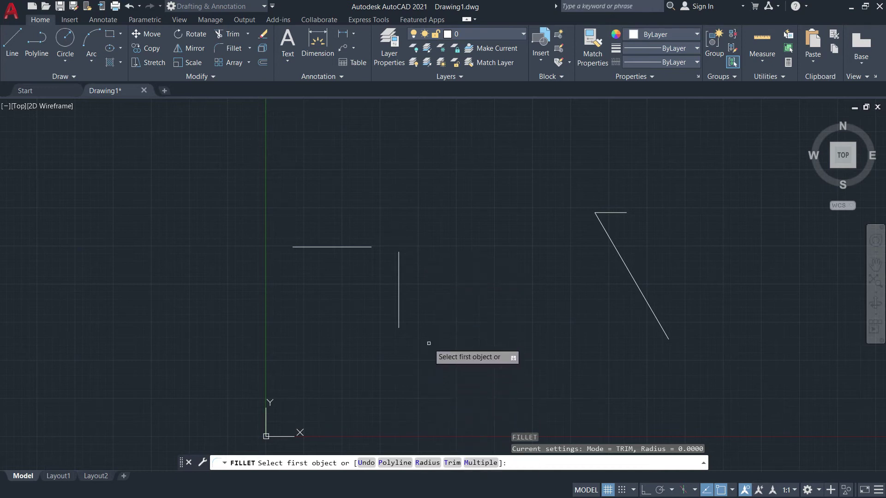
type("r")
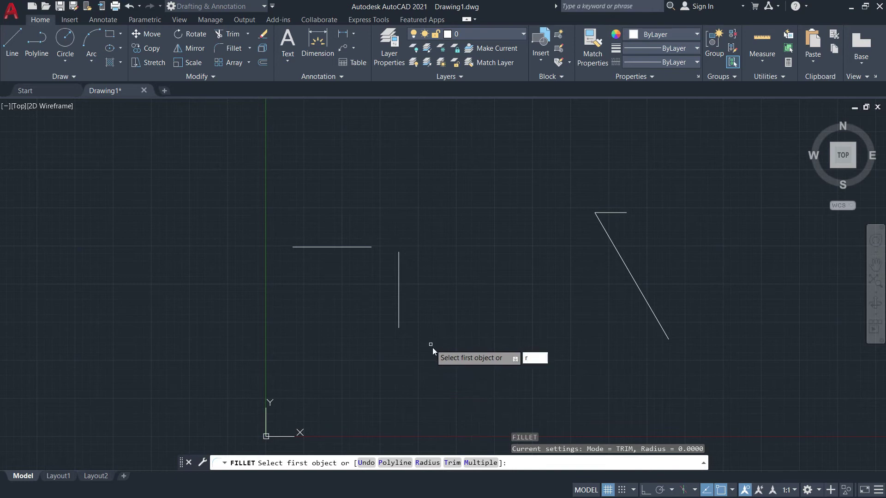
Set the fillet radius to 5 and round the vertical-horizontal corner
key("Return")
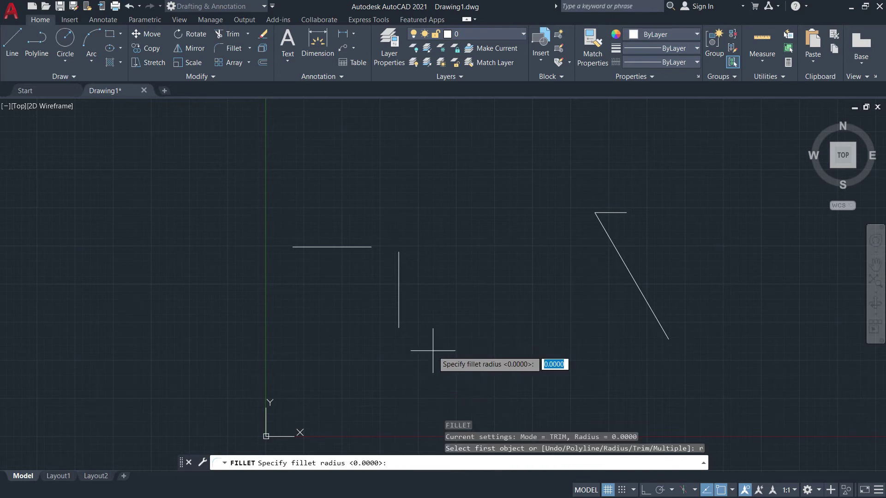
scroll(365, 252, "up", 4)
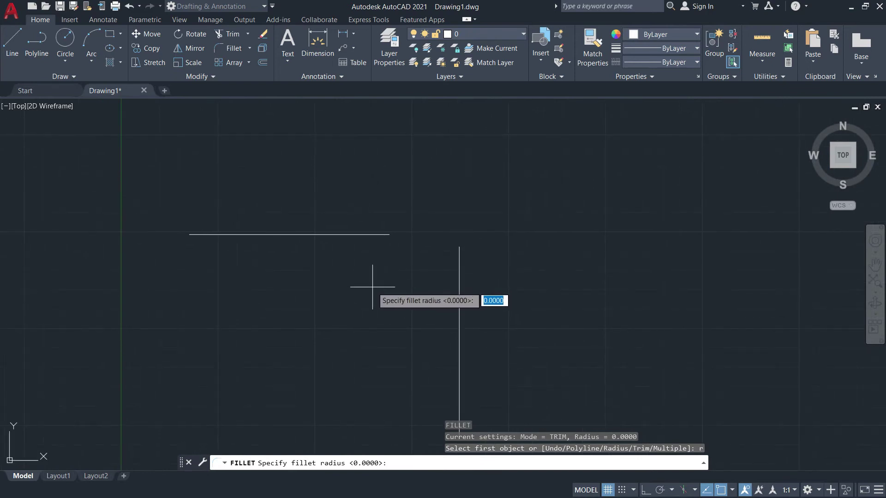
key("Return")
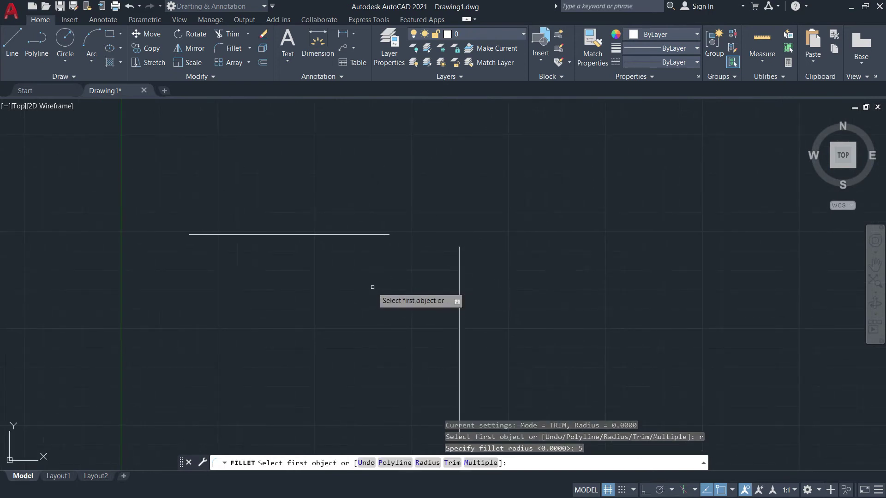
left_click(459, 292)
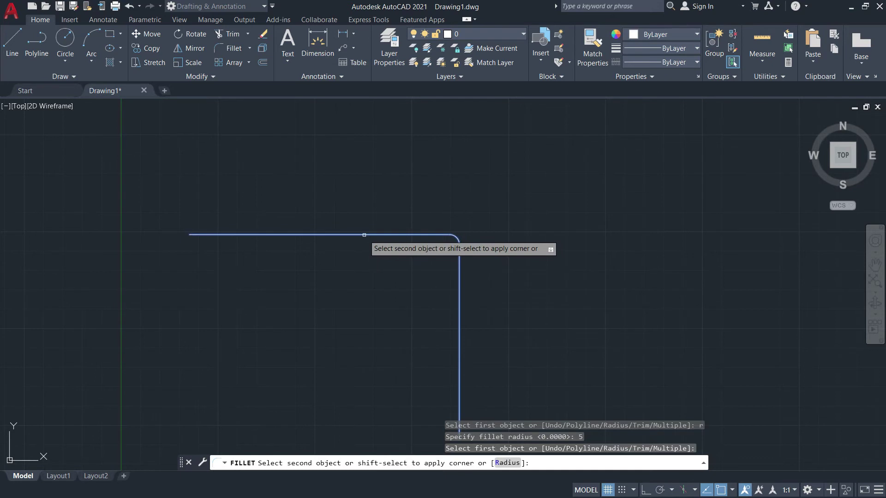
scroll(364, 235, "up", 4)
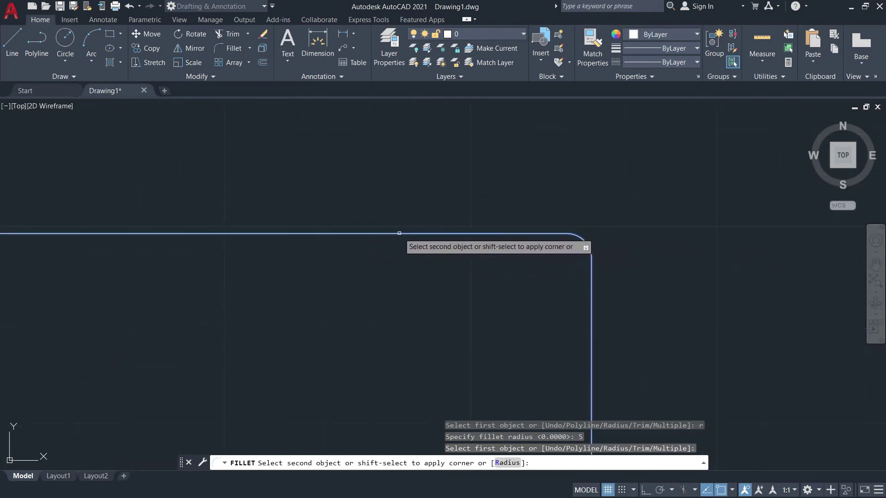
middle_click_drag(399, 233, 342, 221)
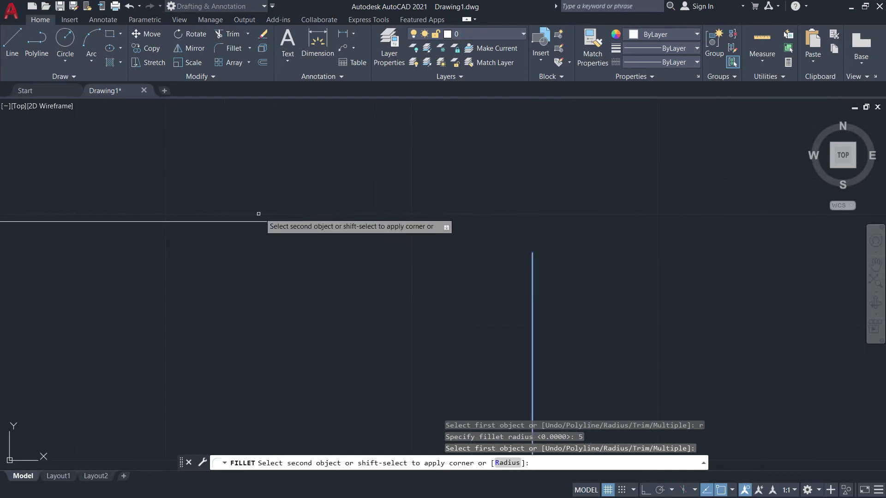
left_click(247, 221)
scroll(376, 253, "down", 2)
middle_click_drag(376, 253, 305, 309)
scroll(343, 300, "down", 3)
scroll(459, 269, "up", 4)
Round the slanted-to-horizontal corner with the same radius-5 fillet
middle_click_drag(485, 265, 564, 269)
type("f")
key("Return")
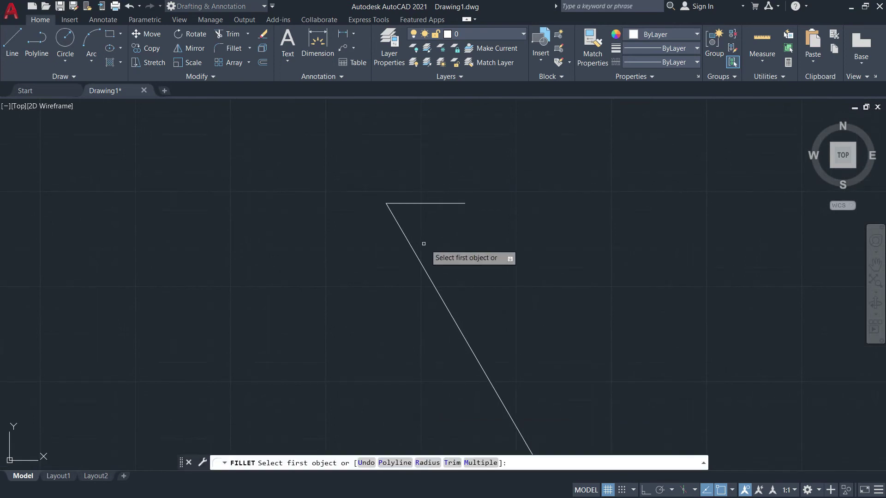
left_click(405, 236)
left_click(417, 203)
scroll(398, 211, "up", 3)
scroll(400, 213, "down", 4)
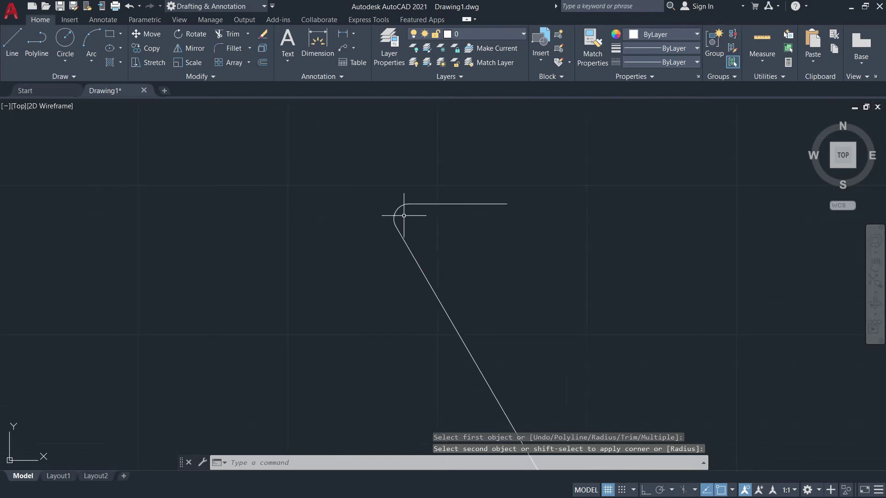
mouse_move(316, 266)
middle_mouse_down()
mouse_move(516, 224)
mouse_move(484, 257)
mouse_move(467, 249)
mouse_move(557, 261)
middle_mouse_up()
middle_click_drag(461, 356, 624, 354)
scroll(433, 267, "up", 4)
scroll(495, 316, "down", 3)
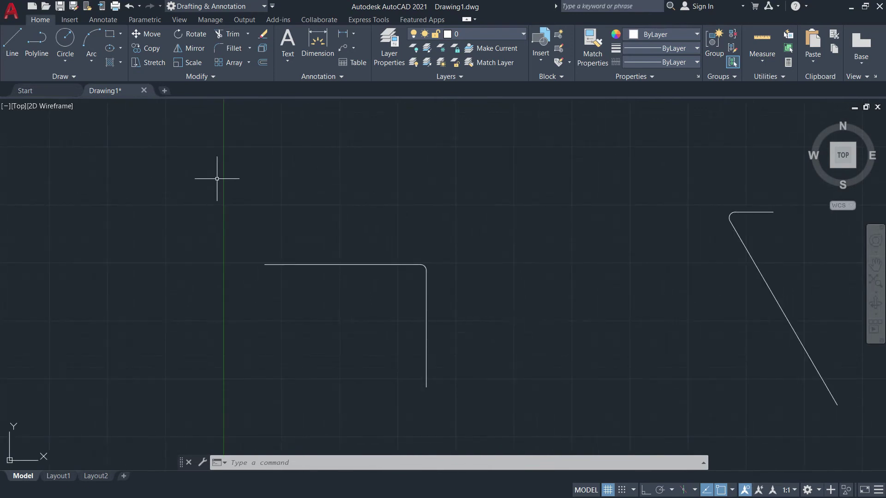
Draw two connected long slanted lines meeting at an apex
left_click(12, 44)
middle_click_drag(434, 238, 148, 290)
middle_click_drag(267, 198, 363, 382)
left_click(214, 314)
left_click(528, 150)
left_click(476, 356)
key("Escape")
middle_click_drag(432, 244, 447, 281)
Fillet the steep and long slanted lines with radius 20 to round their apex
type("f")
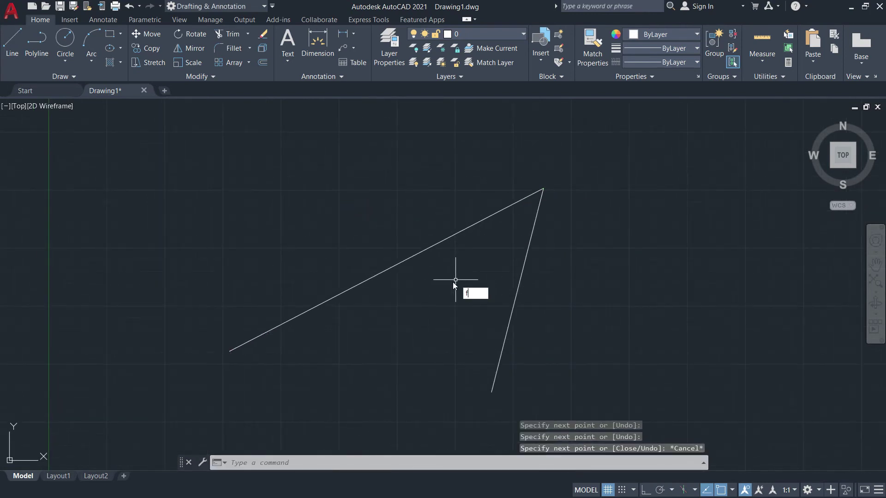
key("Return")
type("r")
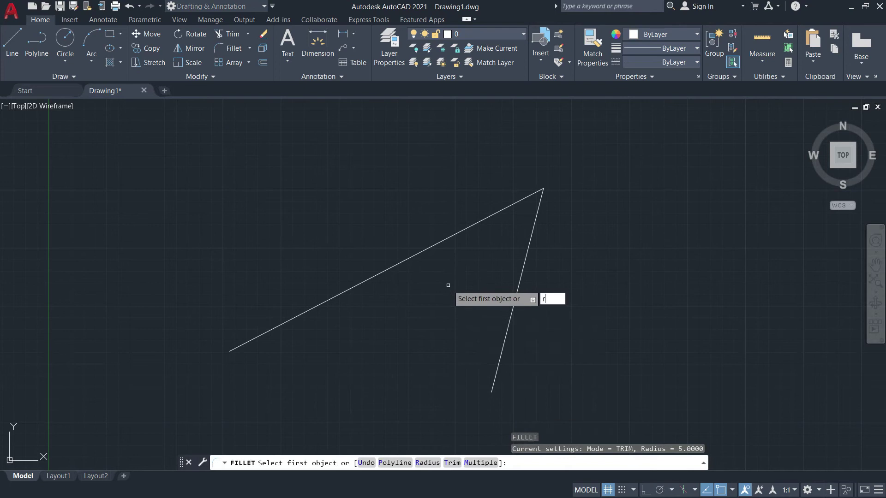
key("Return")
type("20")
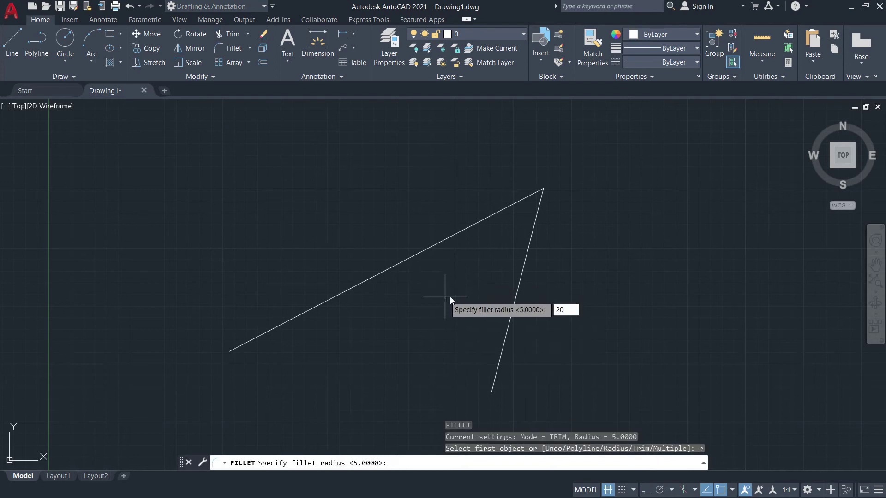
key("Return")
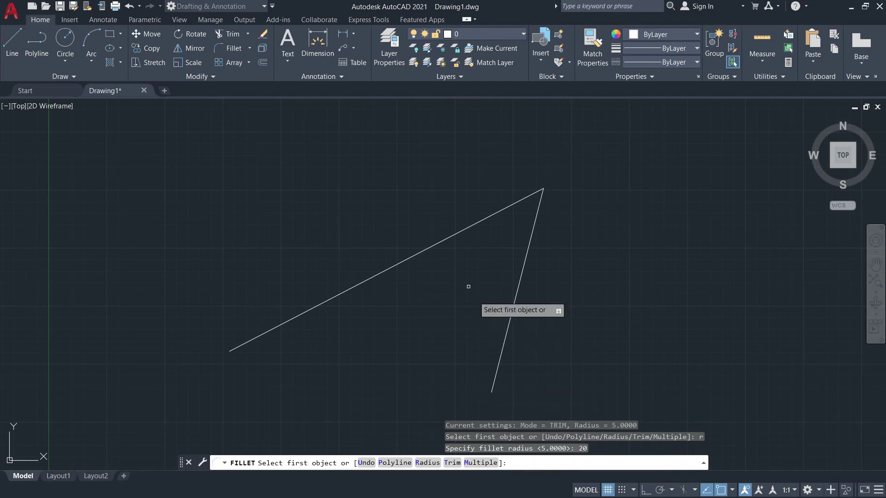
left_click(525, 261)
left_click(461, 233)
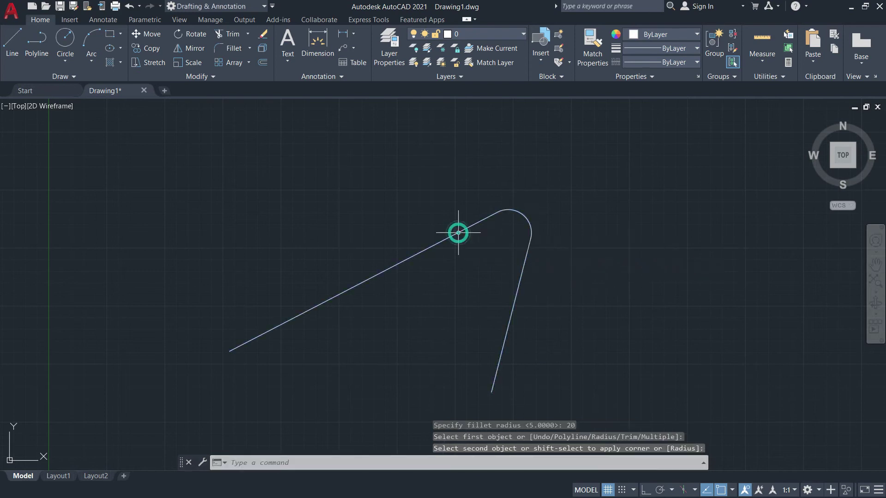
middle_click_drag(484, 254, 254, 206)
scroll(369, 265, "down", 2)
scroll(121, 410, "down", 2)
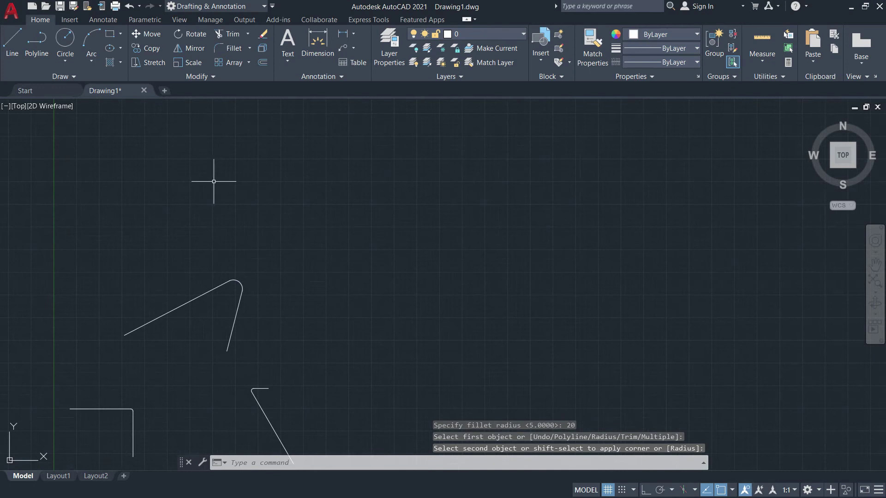
Draw a new pair of connected lines meeting at a sharp corner
left_click(14, 39)
left_click(347, 188)
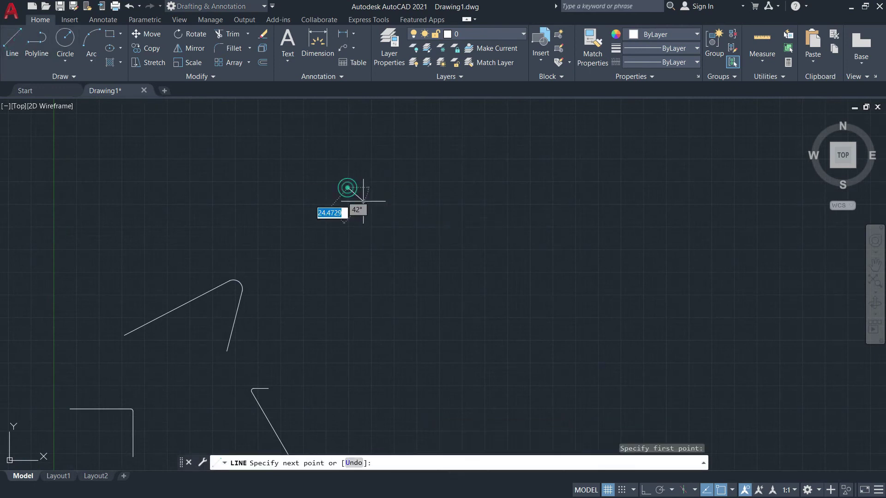
left_click(373, 230)
left_click(299, 221)
scroll(344, 238, "up", 4)
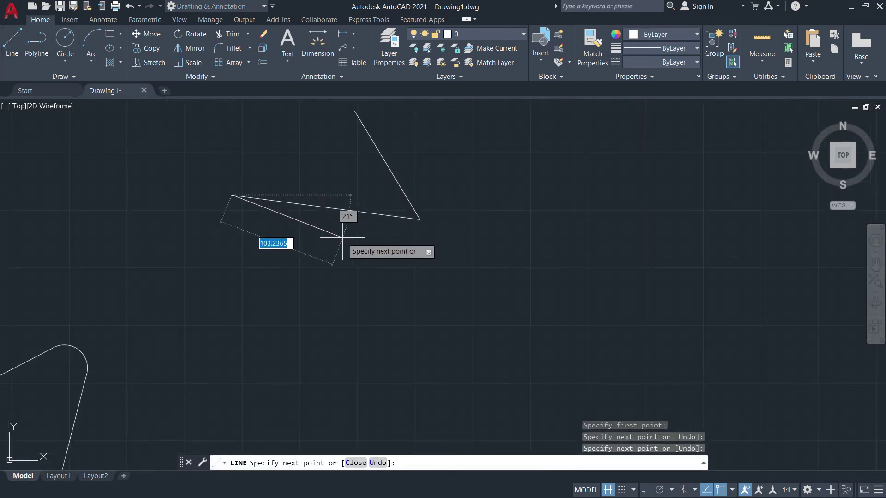
key("Return")
scroll(344, 240, "up", 2)
middle_click_drag(344, 240, 403, 343)
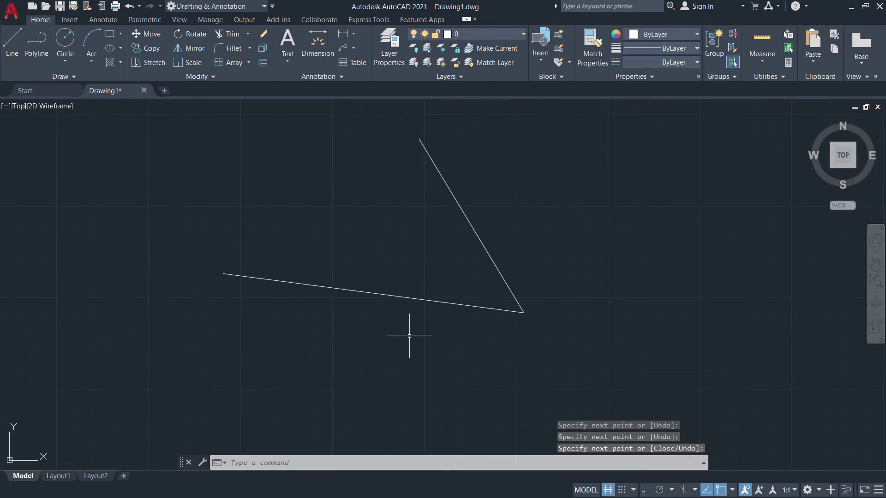
Try filleting the new pair with radius 1000, which is rejected as too large
type("f")
key("Return")
type("r")
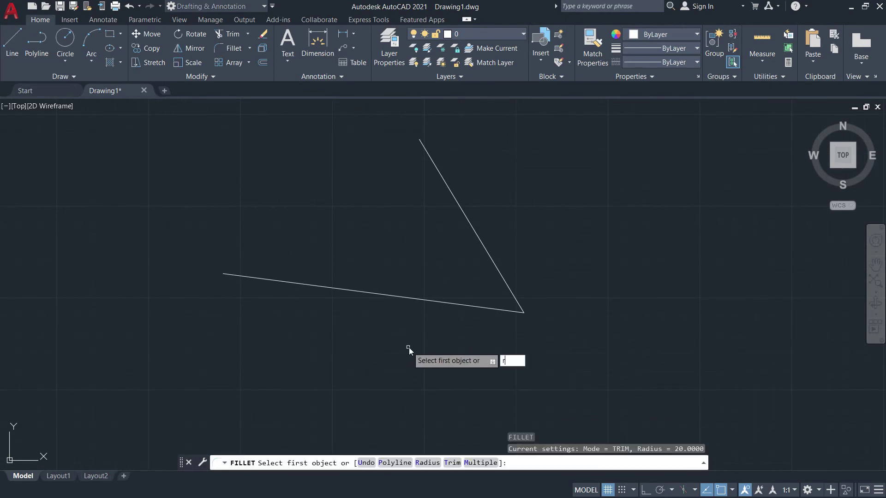
key("Return")
middle_click_drag(396, 354, 412, 389)
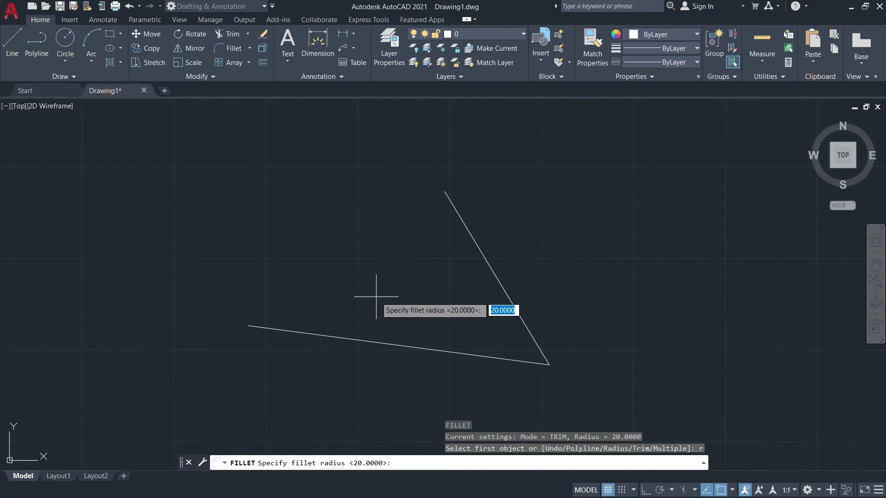
type("10")
key("Return")
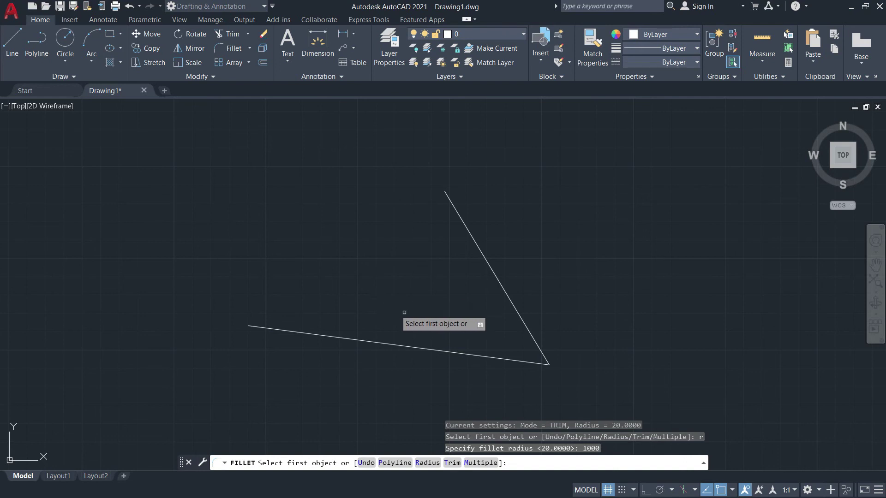
left_click(488, 261)
left_click(409, 347)
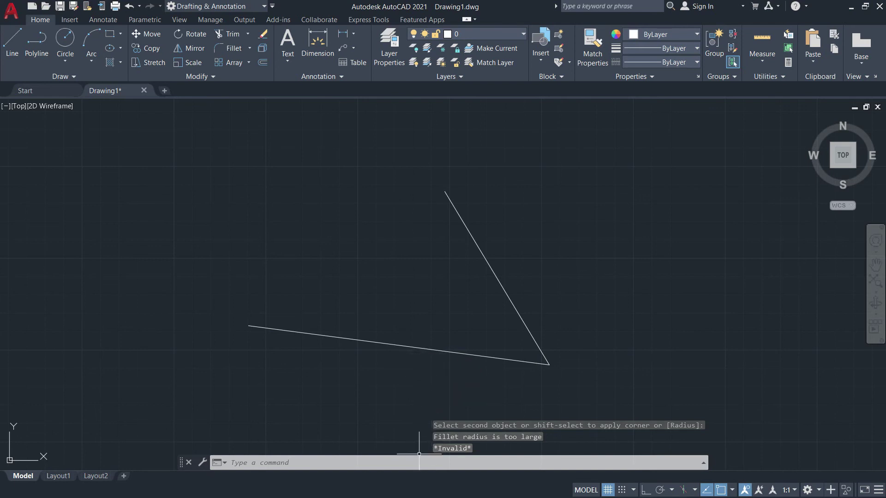
Expand the command history to read the fillet error, then shrink it back
left_click_drag(418, 457, 413, 385)
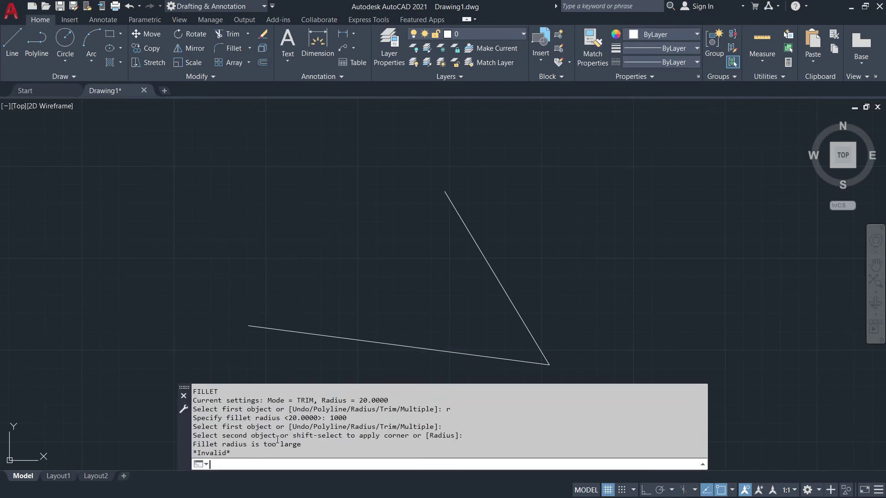
left_click_drag(193, 444, 307, 445)
left_click(307, 444)
left_click_drag(341, 385, 339, 456)
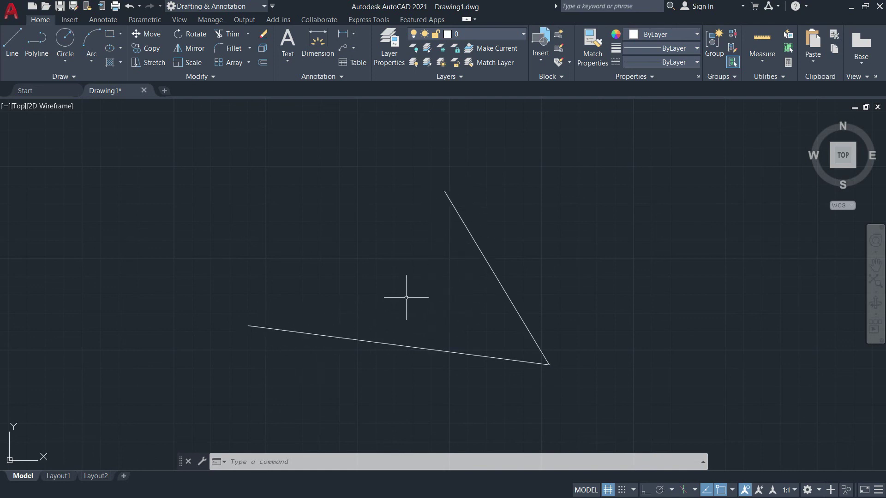
Fillet the slanted and lower lines of the new pair with radius 30
key("Return")
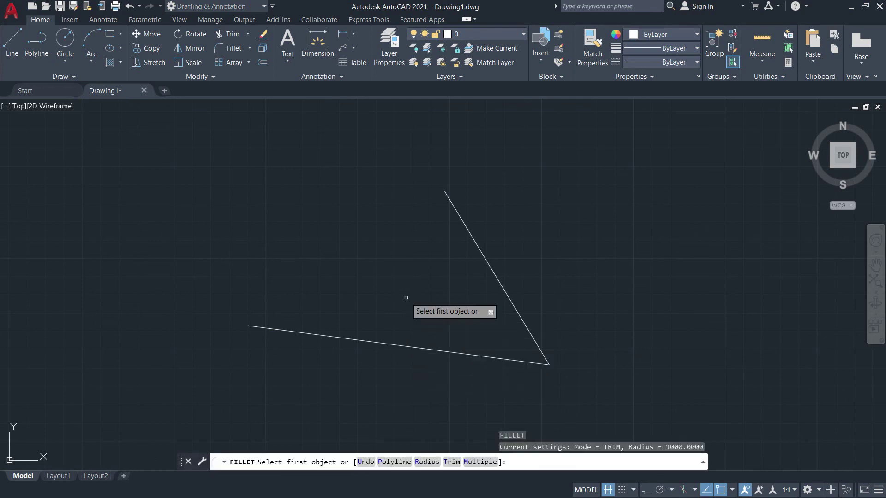
type("r")
key("Return")
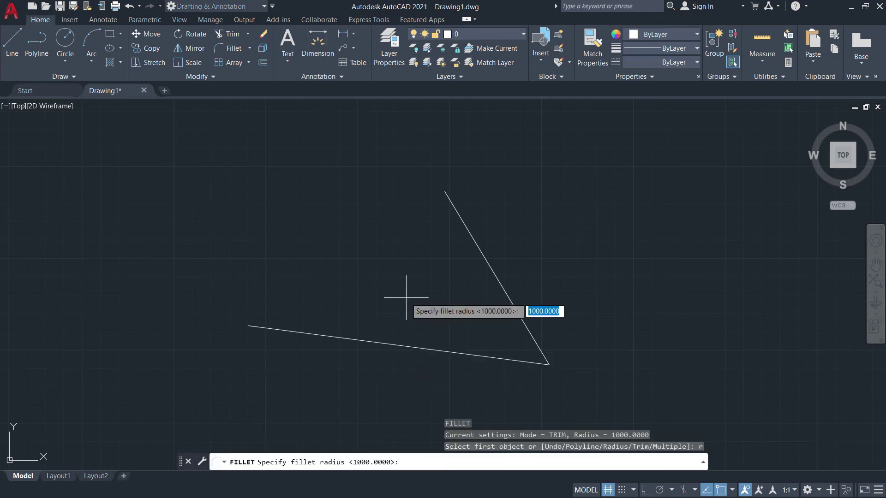
type("1")
key("BackSpace")
type("30")
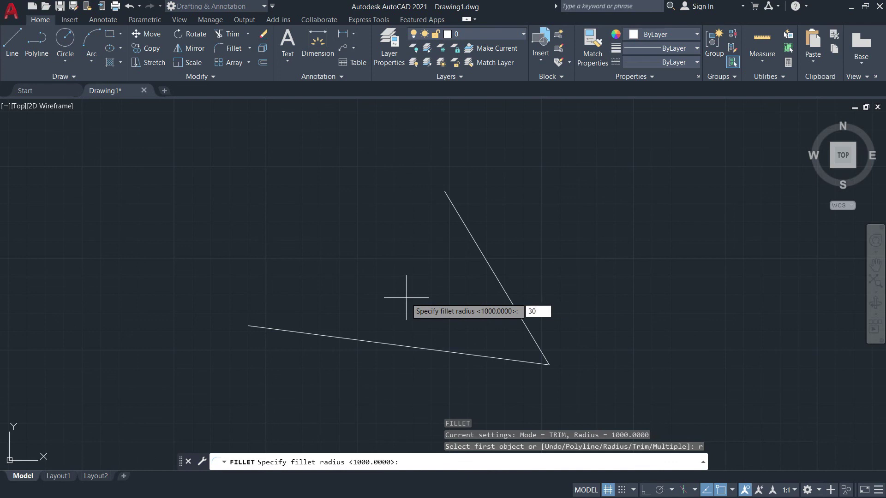
key("Return")
left_click(502, 288)
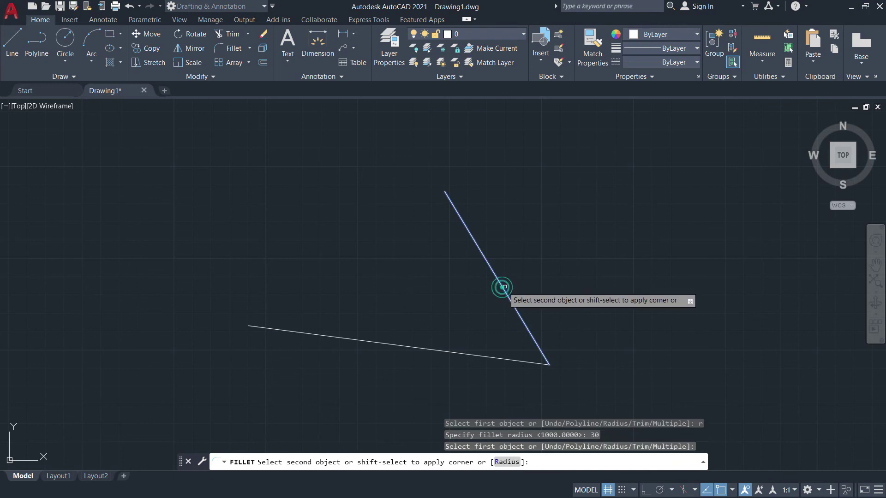
left_click(475, 357)
View all line pairs and show the Fillet, Chamfer and Blend Curves choices
scroll(518, 271, "down", 5)
mouse_move(518, 271)
middle_mouse_down()
mouse_move(394, 244)
mouse_move(431, 282)
mouse_move(293, 271)
middle_mouse_up()
middle_click_drag(365, 313, 439, 229)
scroll(346, 192, "down", 3)
middle_click_drag(346, 192, 420, 192)
scroll(317, 340, "up", 2)
scroll(320, 340, "down", 2)
middle_click_drag(320, 340, 328, 358)
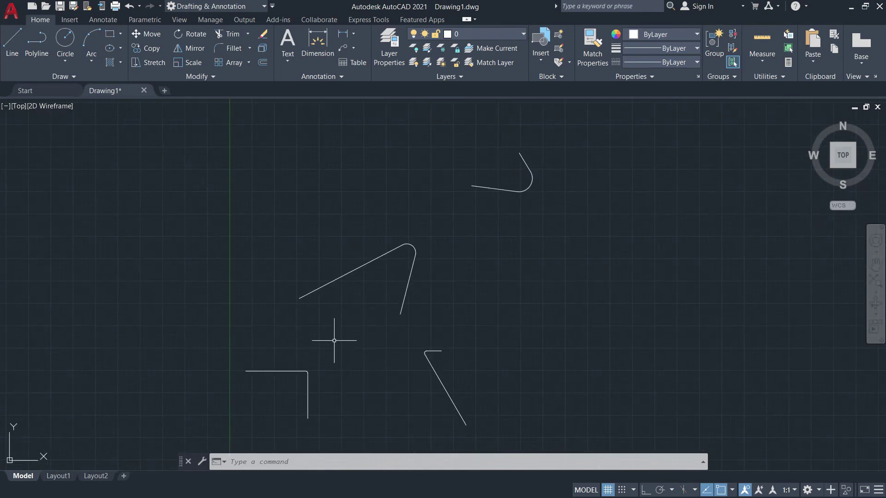
scroll(297, 354, "up", 2)
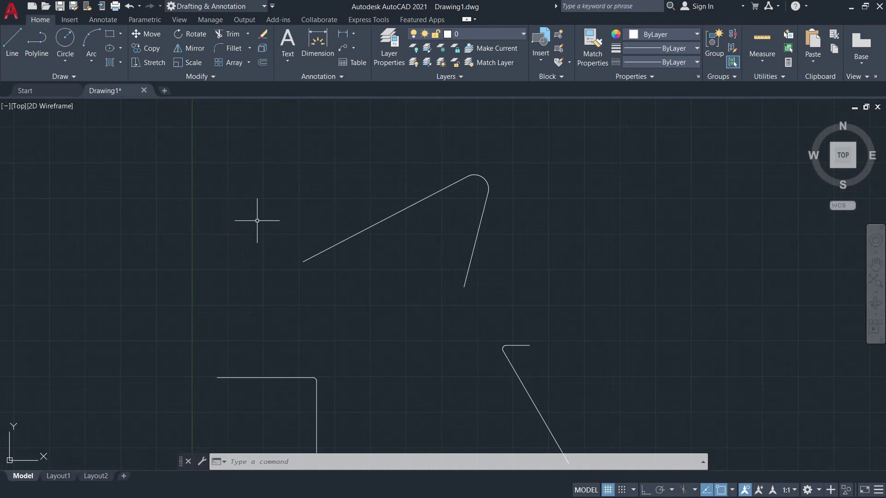
left_click(250, 49)
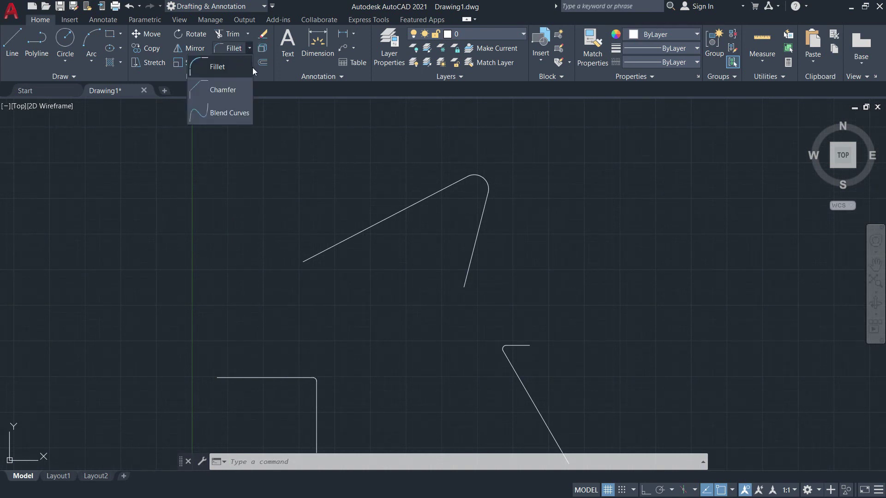